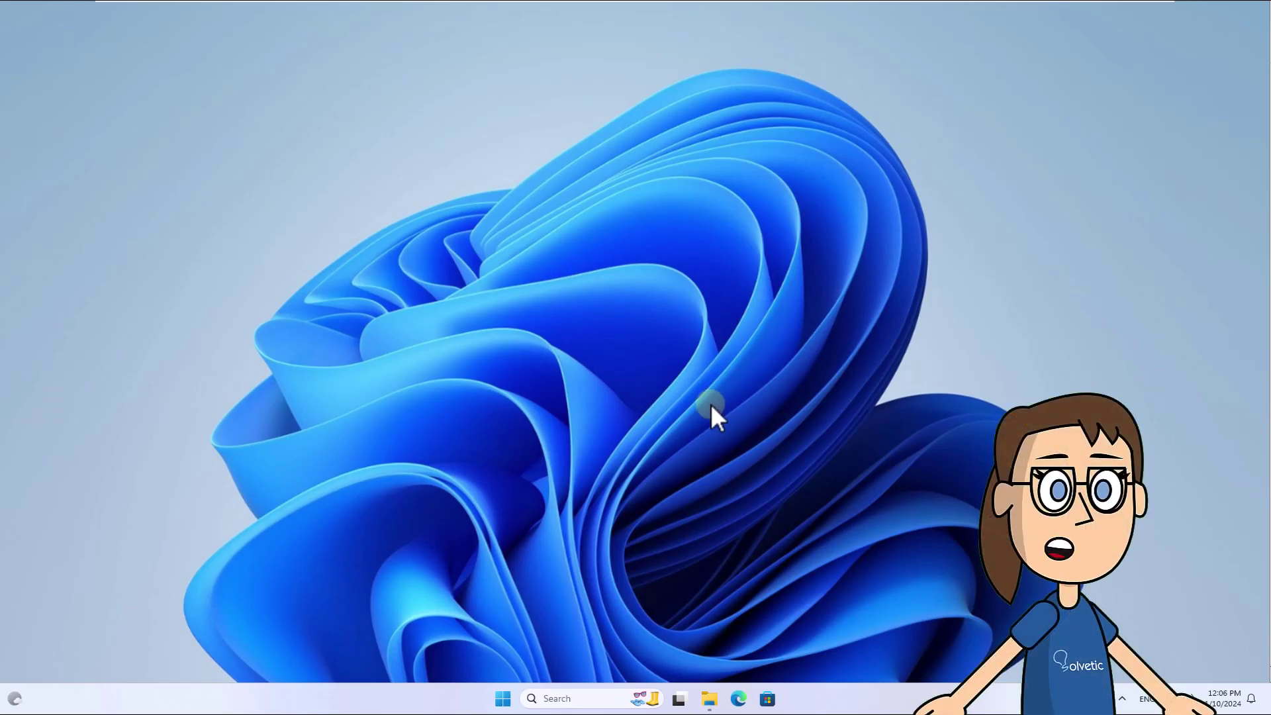
Open 'No puedo Buscar en la Barra de Tareas' from the Desktop folder in File Explorer
left_click(709, 699)
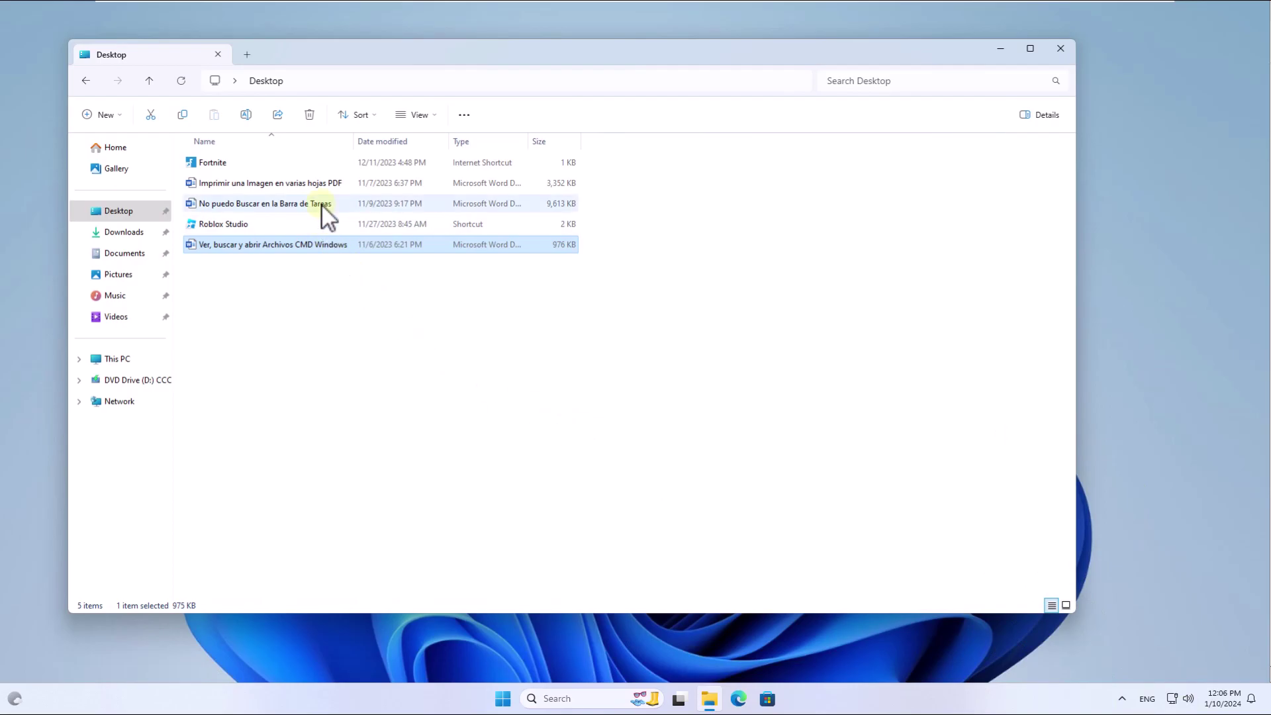
double_click(323, 205)
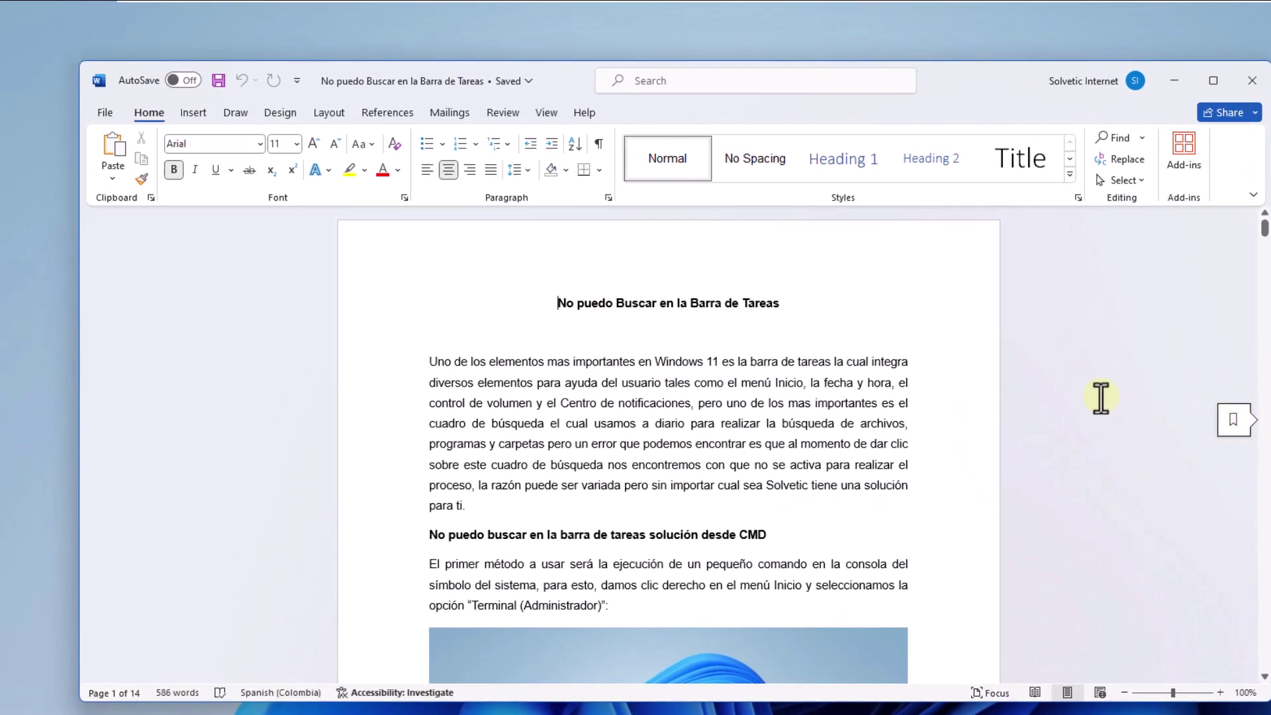
Add a page break at the document's end and insert text from 'Roblox no abre en PC 2024'
key("ctrl+End")
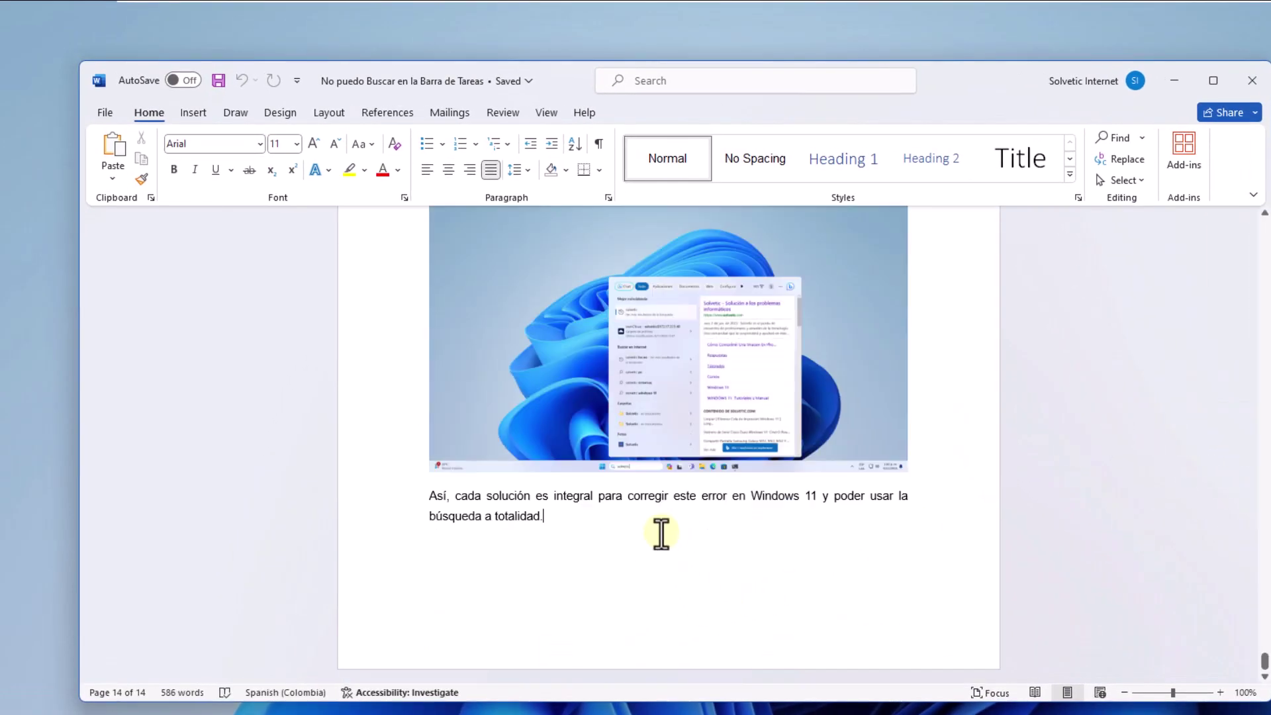
key("ctrl+Return")
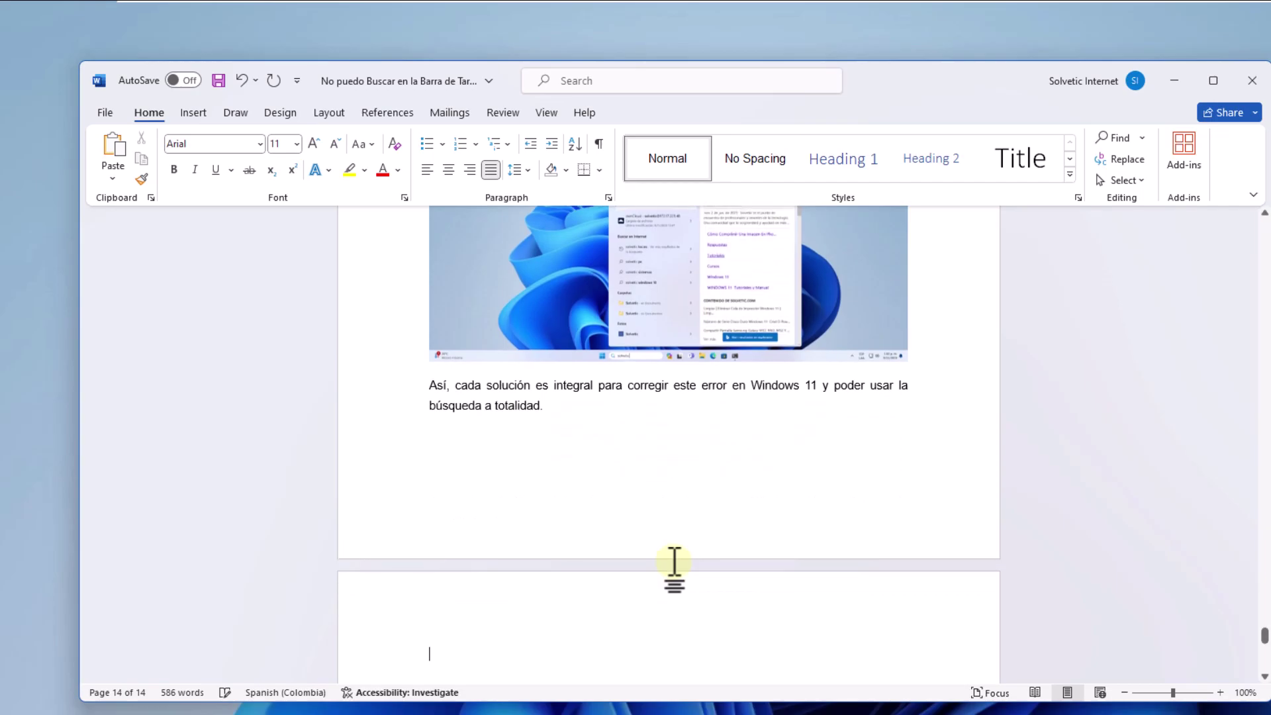
left_click(198, 116)
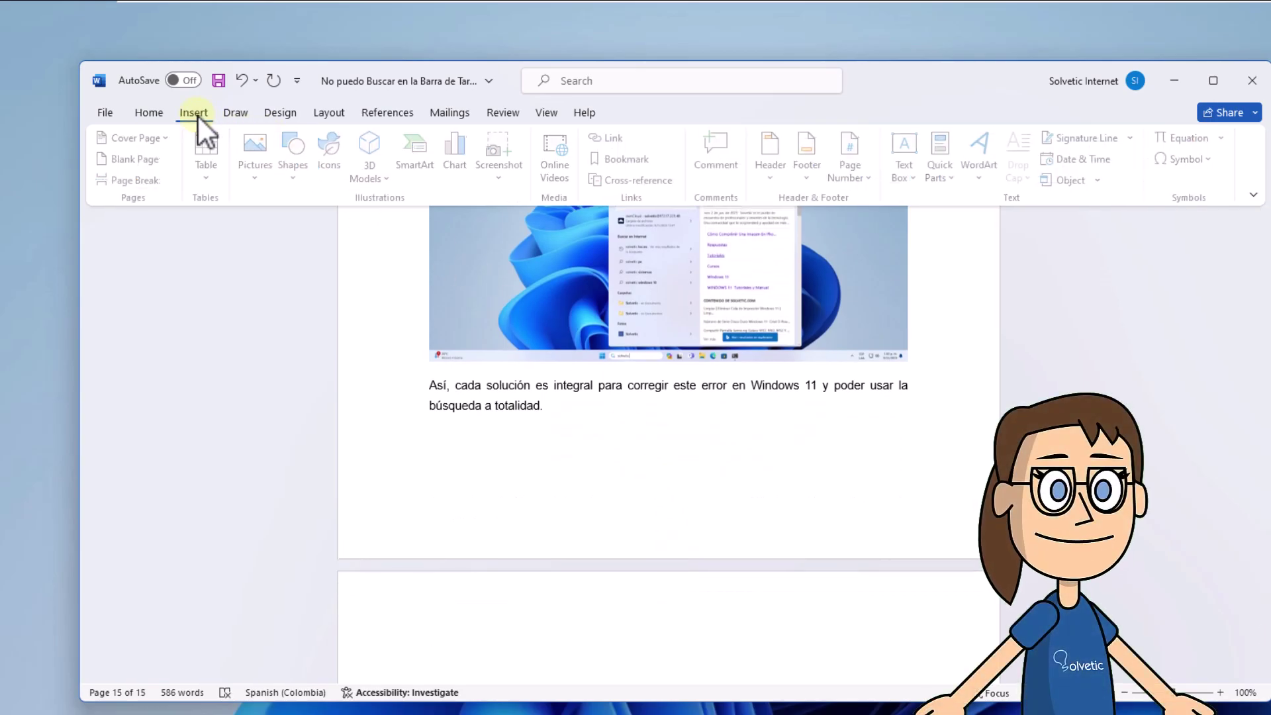
left_click(1103, 181)
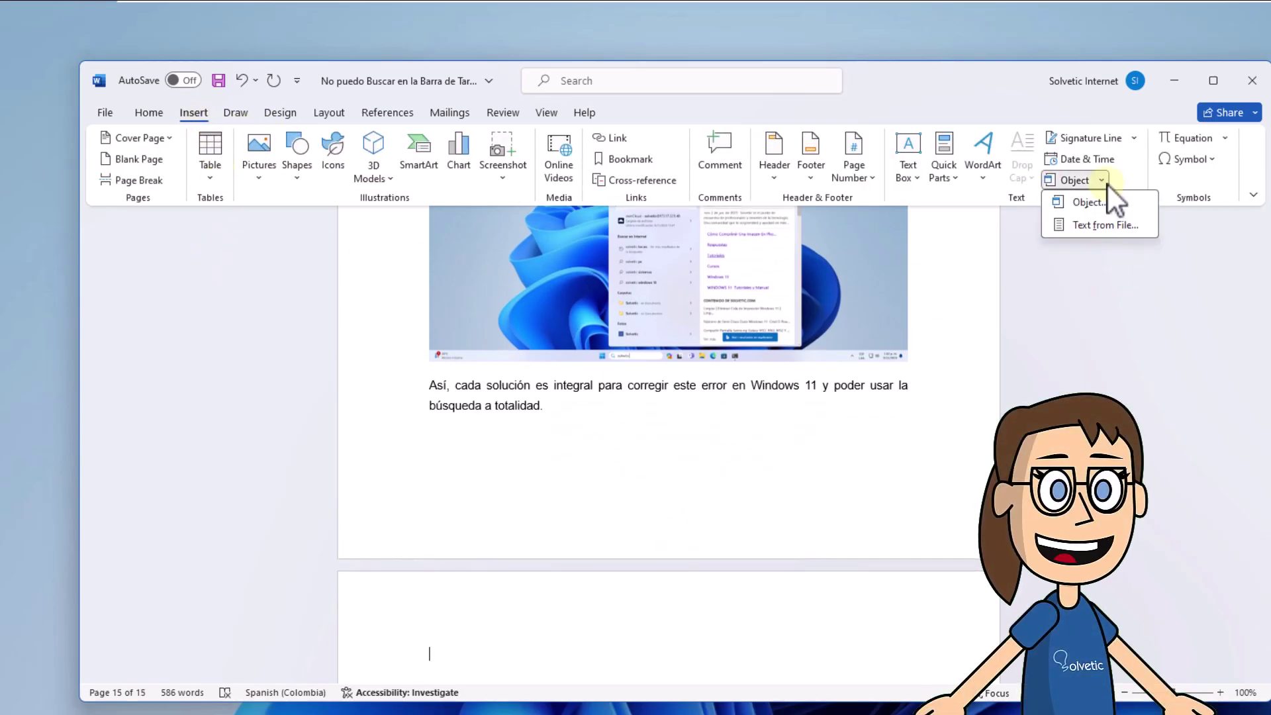
left_click(1097, 226)
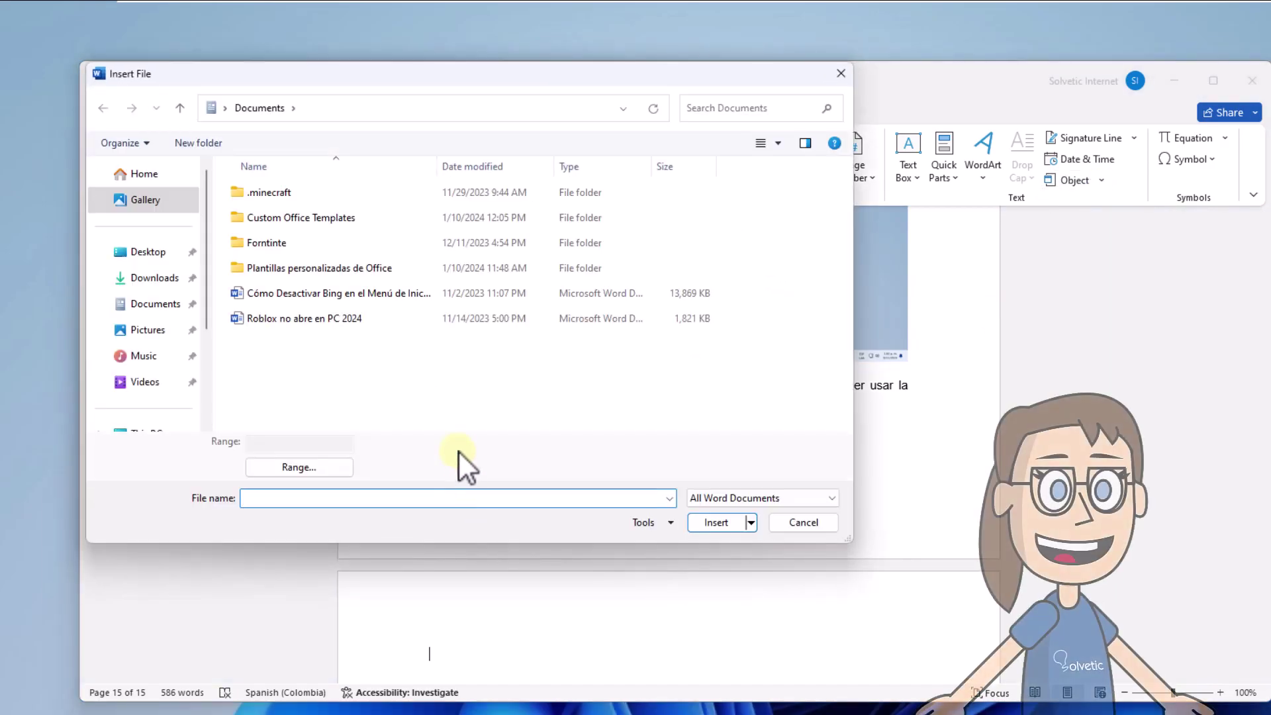
left_click(333, 319)
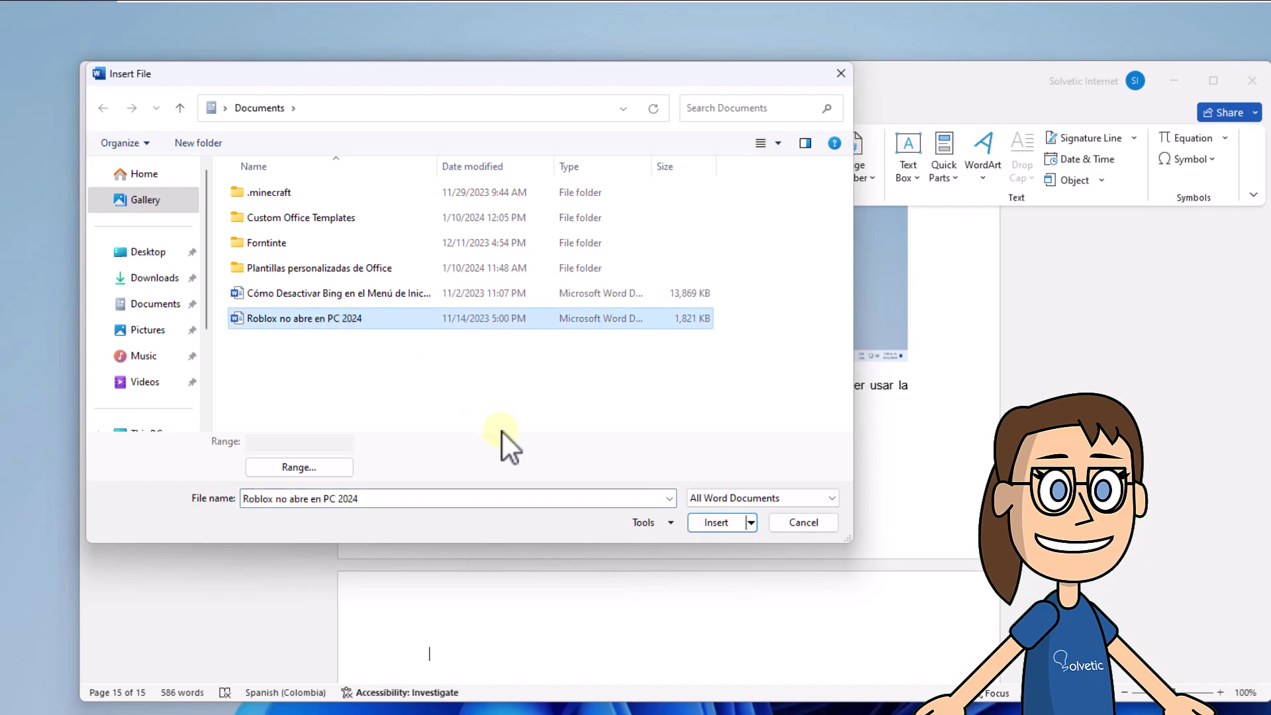
left_click(712, 525)
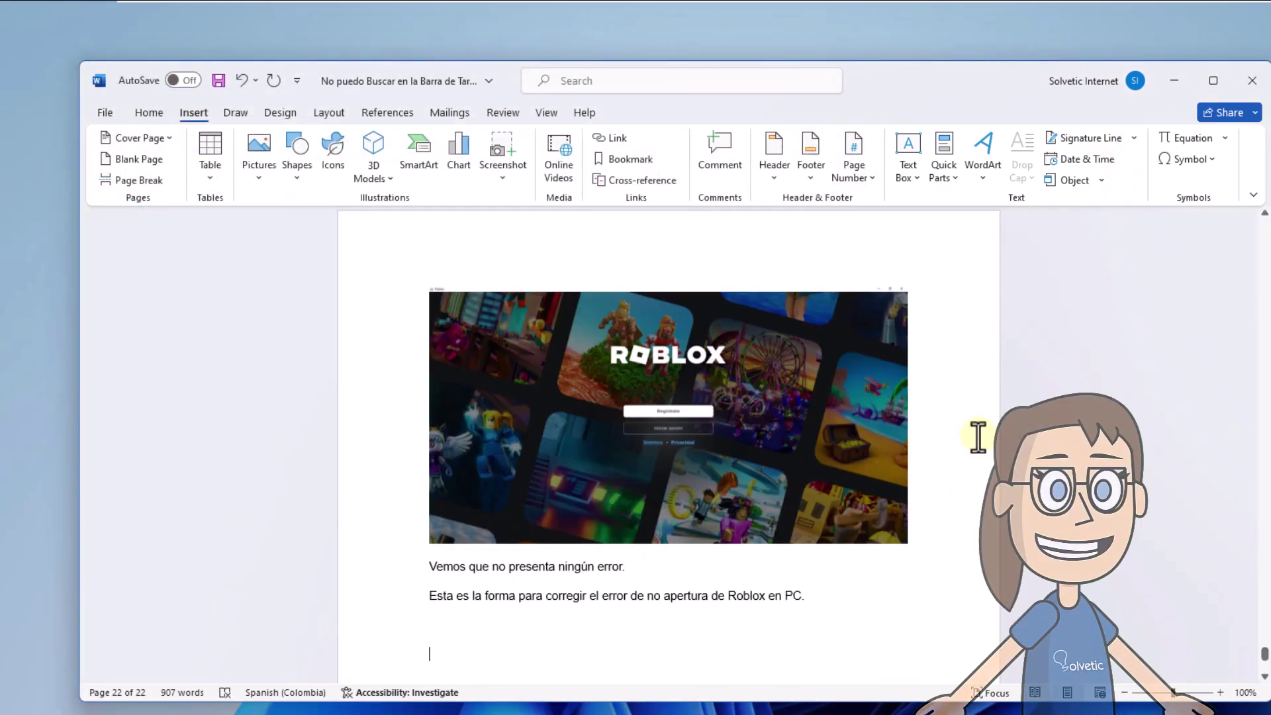
scroll(980, 433, "up", 10)
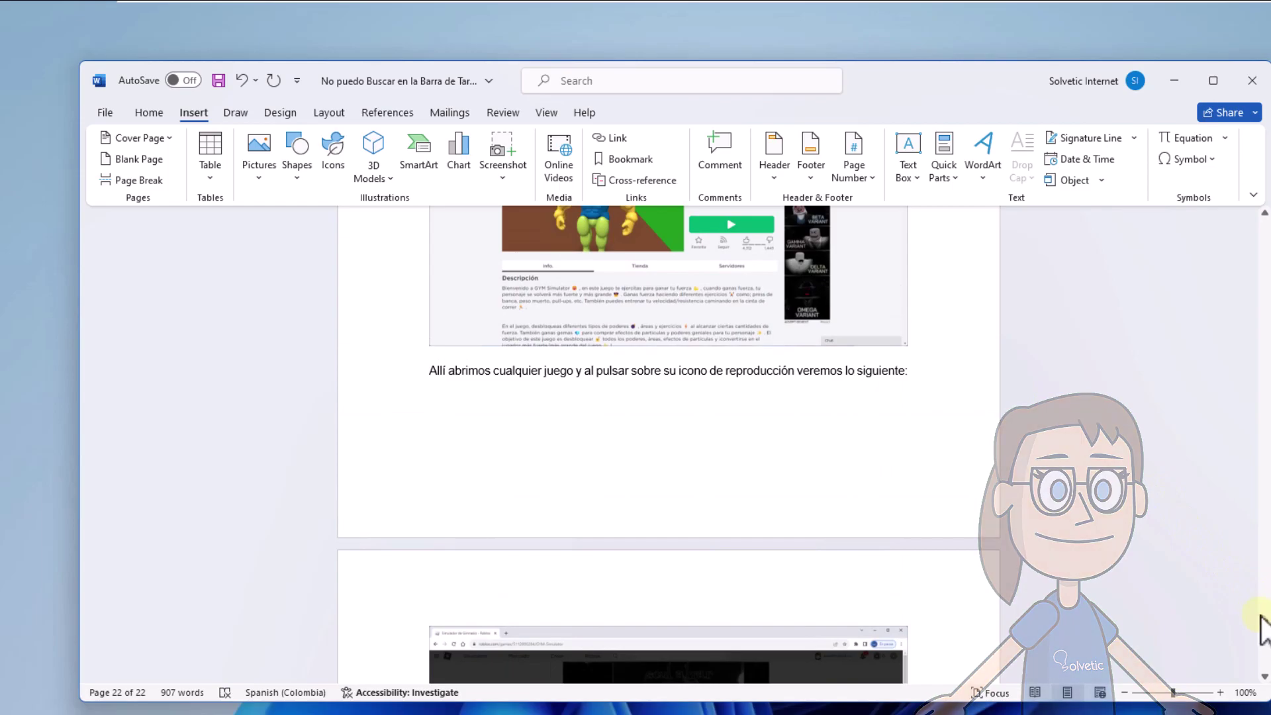
mouse_move(1264, 627)
left_mouse_down()
mouse_move(1242, 517)
mouse_move(1040, 408)
left_mouse_up()
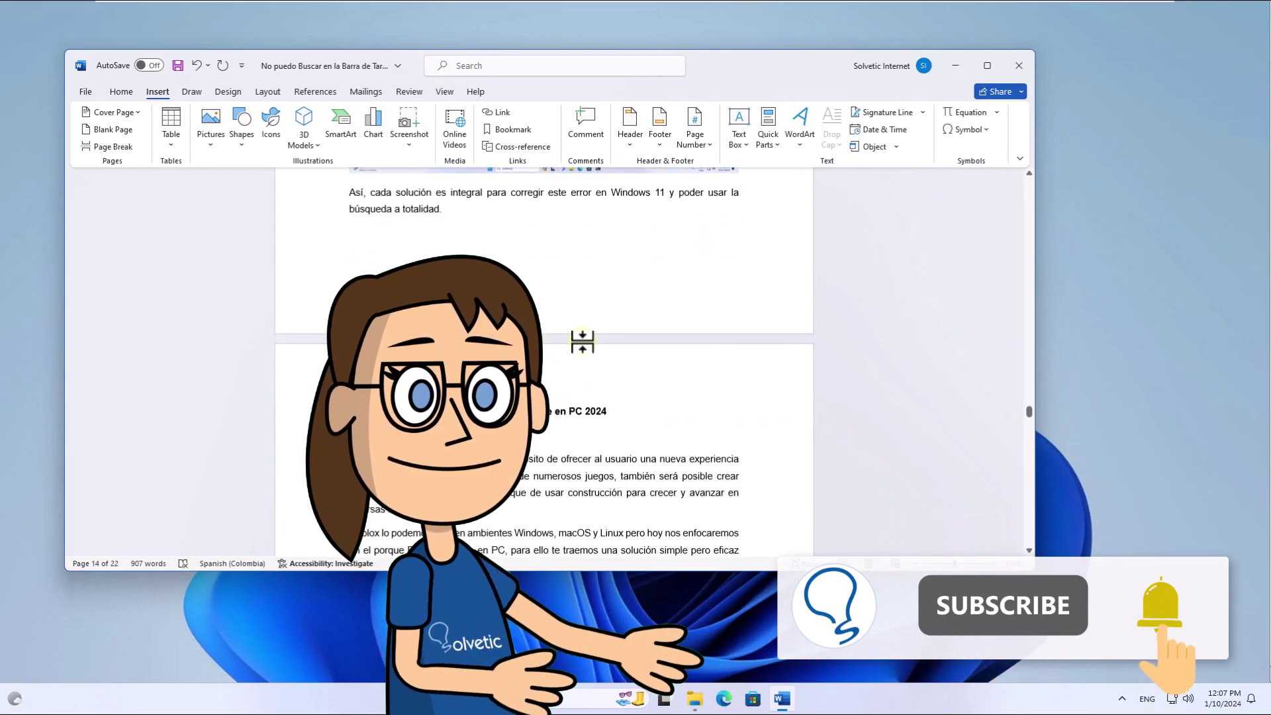
scroll(582, 341, "up", 3)
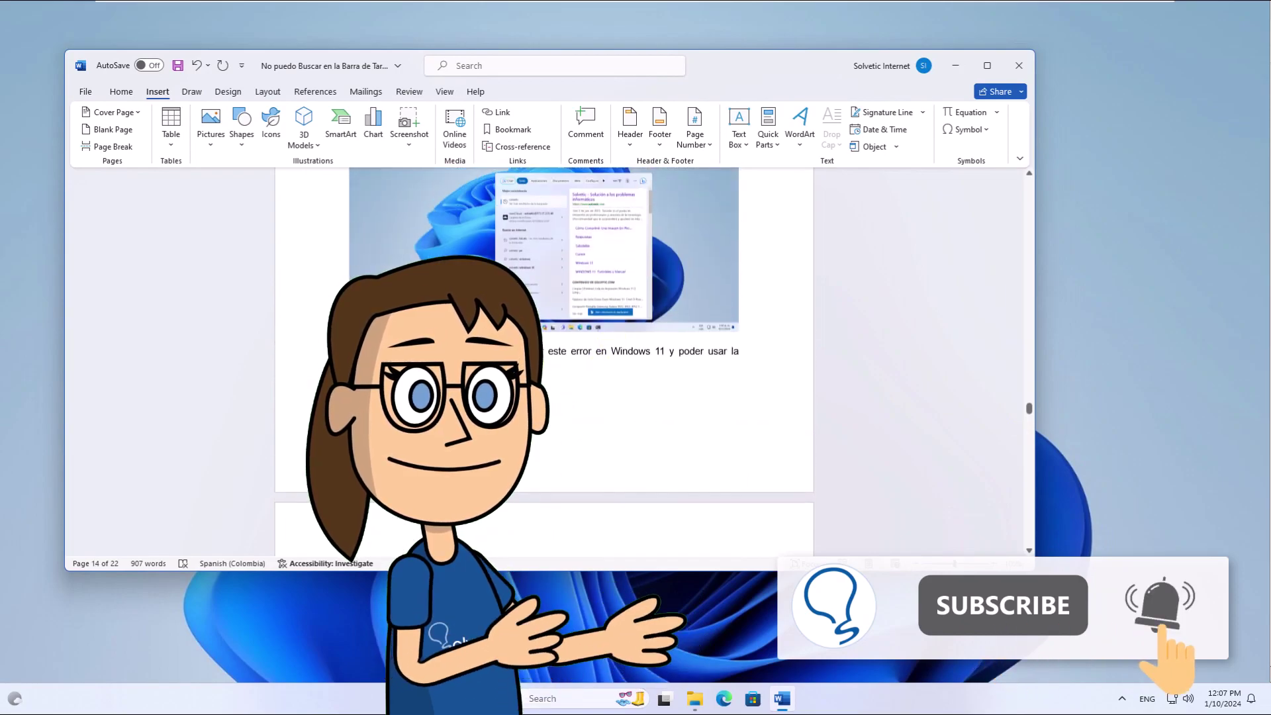
scroll(633, 423, "down", 3)
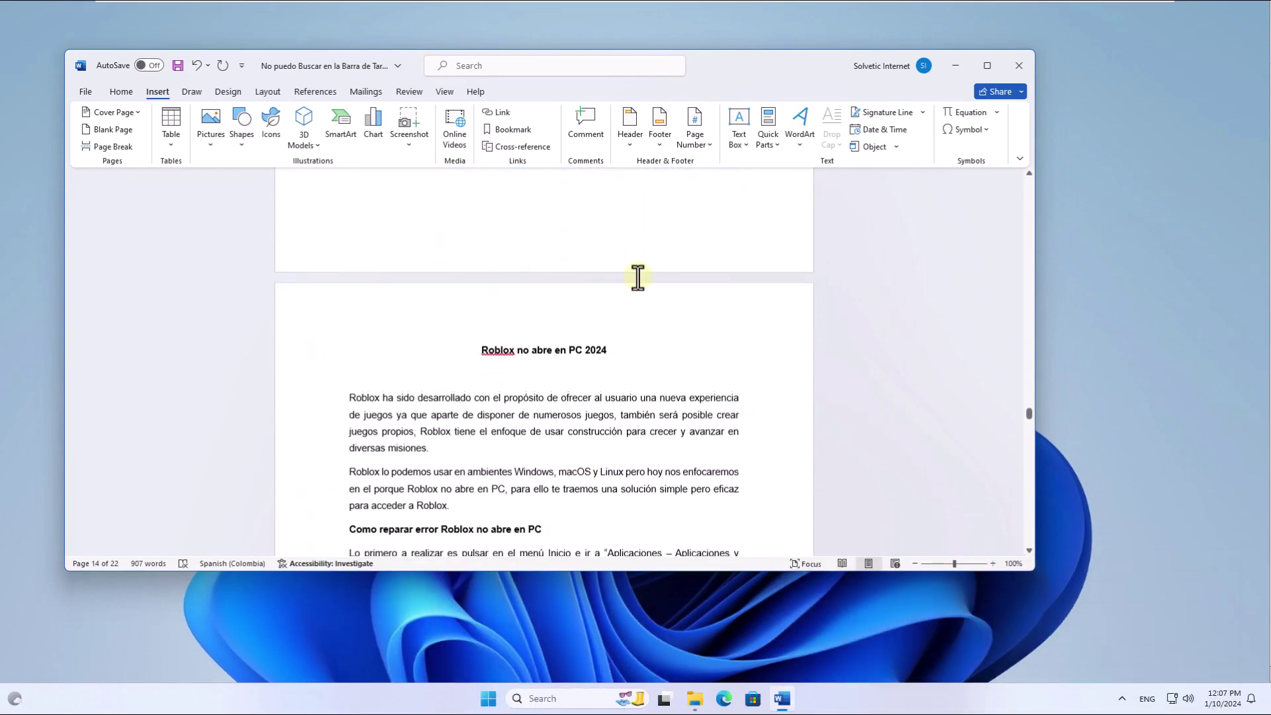
Minimize the Word window holding the combined 22-page document
left_click(955, 64)
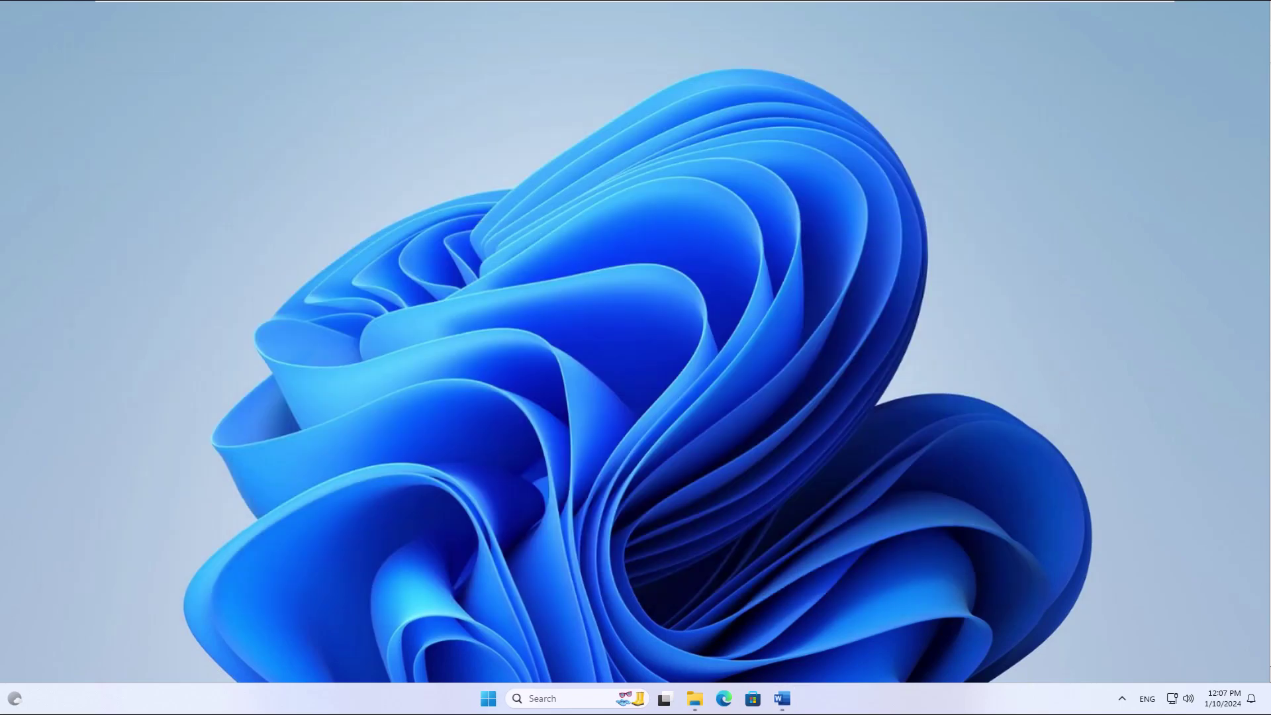